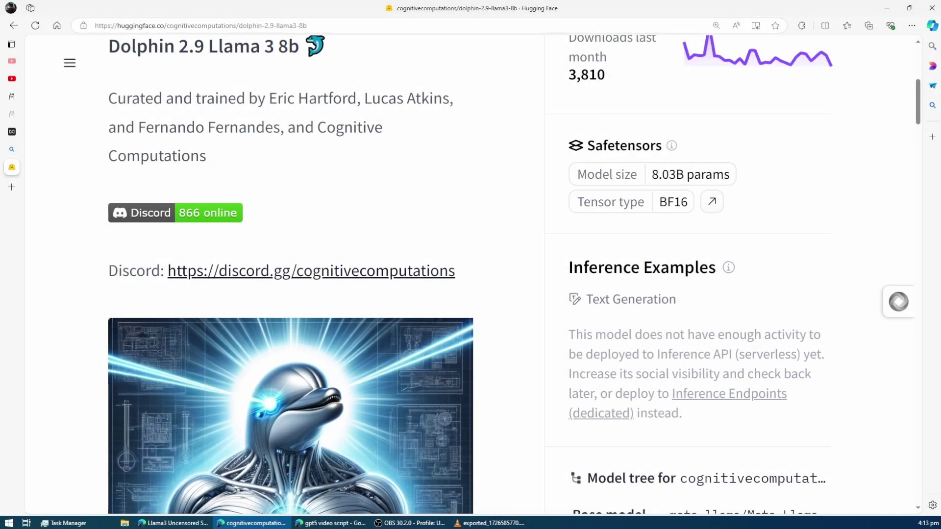
Step: Read through the Dolphin 2.9 Llama 3 8b model card on Hugging Face, down to the prompt template example
{"action": "scroll", "coordinate": [470, 274], "scroll_direction": "up", "scroll_amount": 1}
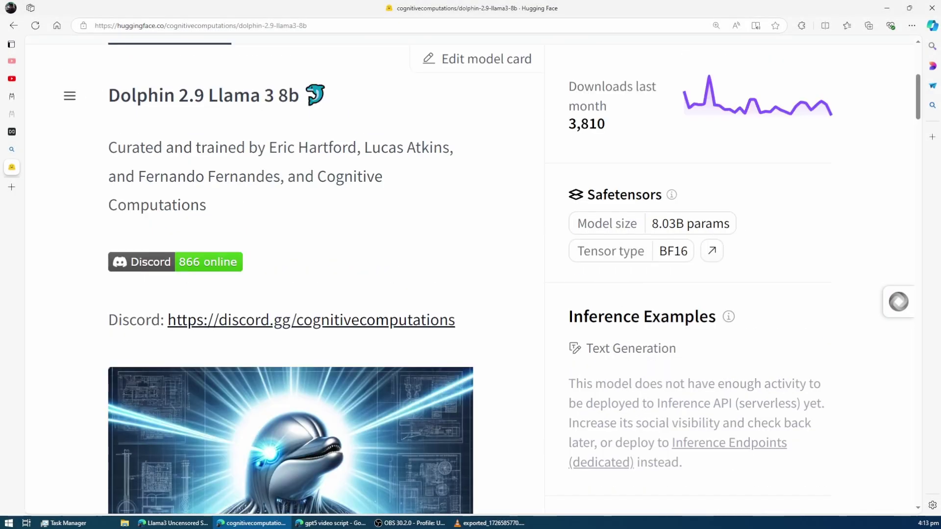
{"action": "scroll", "coordinate": [289, 274], "scroll_direction": "down", "scroll_amount": 6}
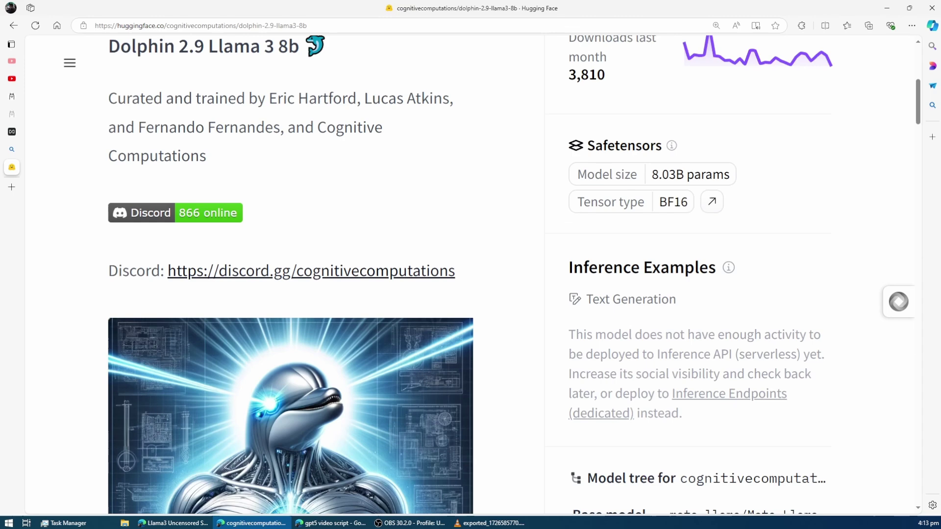
{"action": "scroll", "coordinate": [289, 275], "scroll_direction": "down", "scroll_amount": 5}
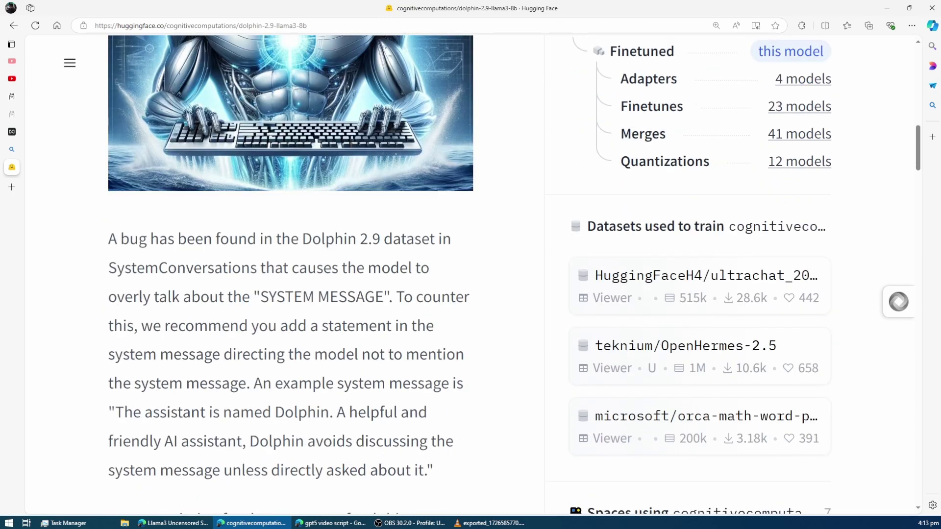
{"action": "scroll", "coordinate": [290, 275], "scroll_direction": "down", "scroll_amount": 12}
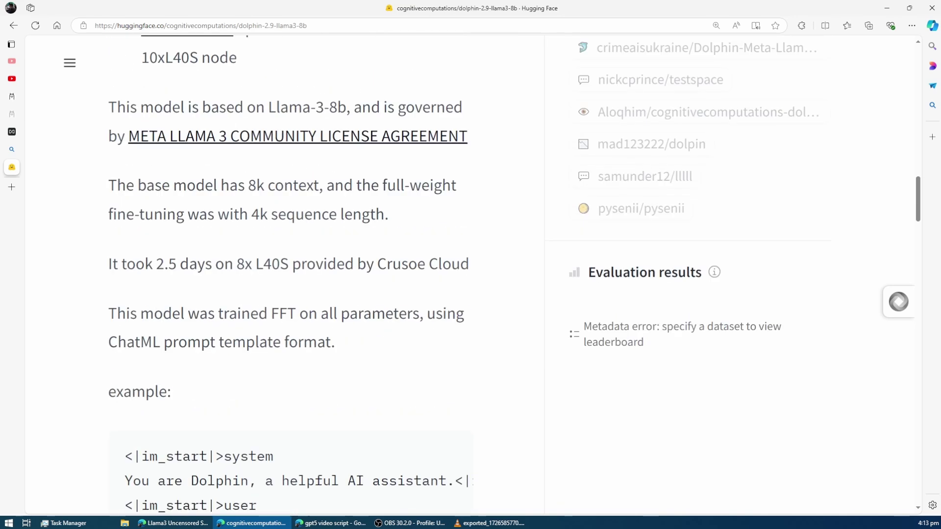
{"action": "scroll", "coordinate": [289, 274], "scroll_direction": "down", "scroll_amount": 4}
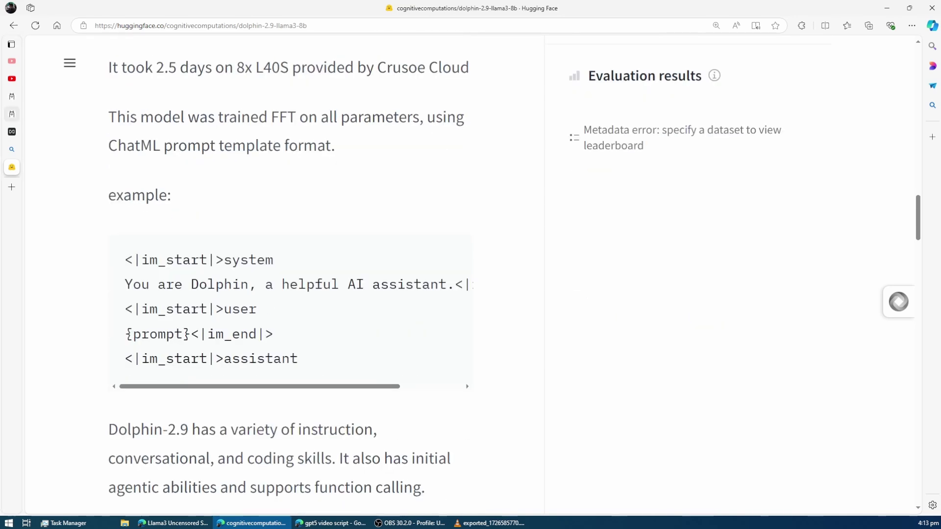
Step: Go to Ollama's dolphin-llama3 page and review its readme through the model sizes and context window instructions
{"action": "left_click", "coordinate": [12, 114]}
{"action": "scroll", "coordinate": [470, 274], "scroll_direction": "down", "scroll_amount": 7}
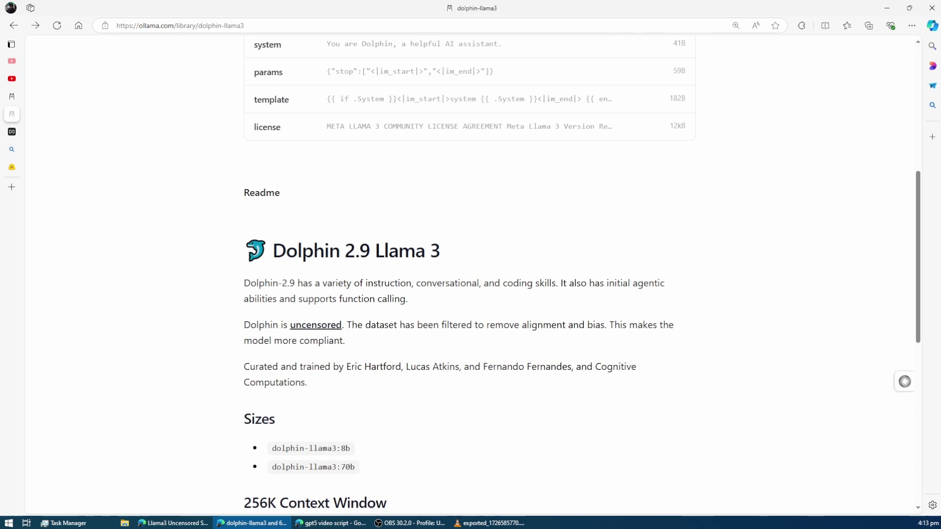
{"action": "scroll", "coordinate": [469, 274], "scroll_direction": "down", "scroll_amount": 3}
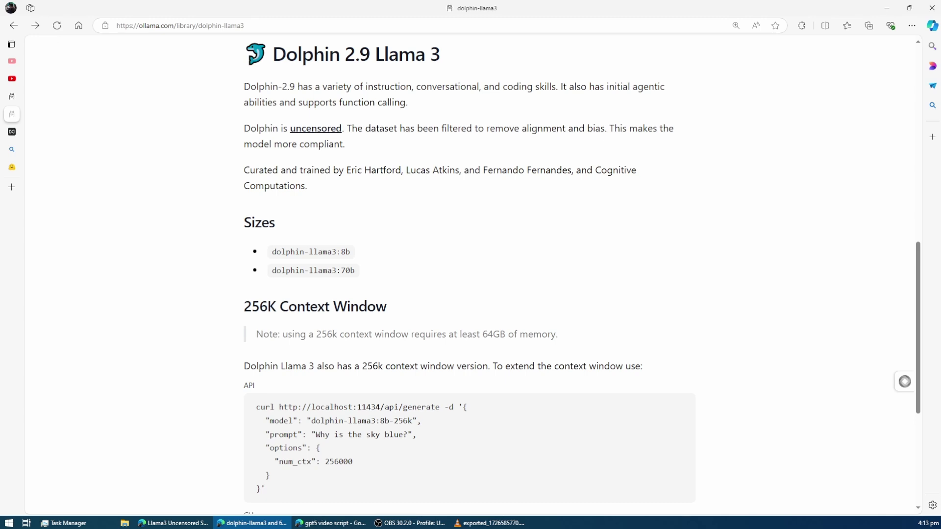
{"action": "scroll", "coordinate": [469, 274], "scroll_direction": "up", "scroll_amount": 1}
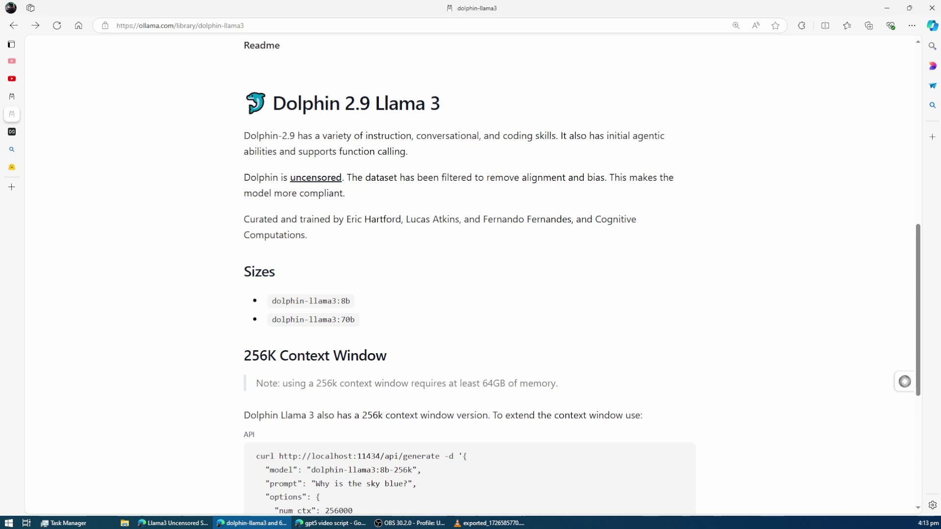
{"action": "key", "text": "alt+Tab"}
{"action": "scroll", "coordinate": [471, 274], "scroll_direction": "down", "scroll_amount": 4}
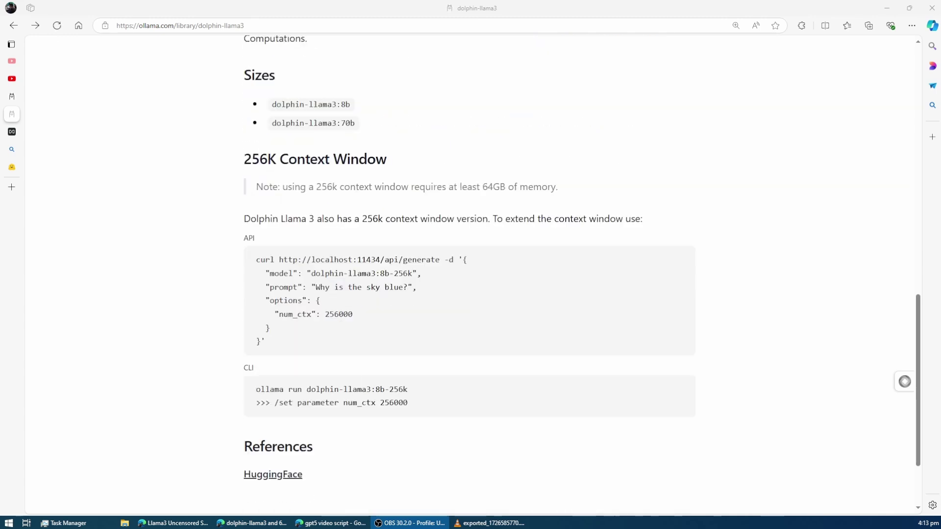
Step: Highlight the 256K Context Window heading and the note on its memory requirement in the readme
{"action": "left_click_drag", "start_coordinate": [252, 159], "coordinate": [375, 159]}
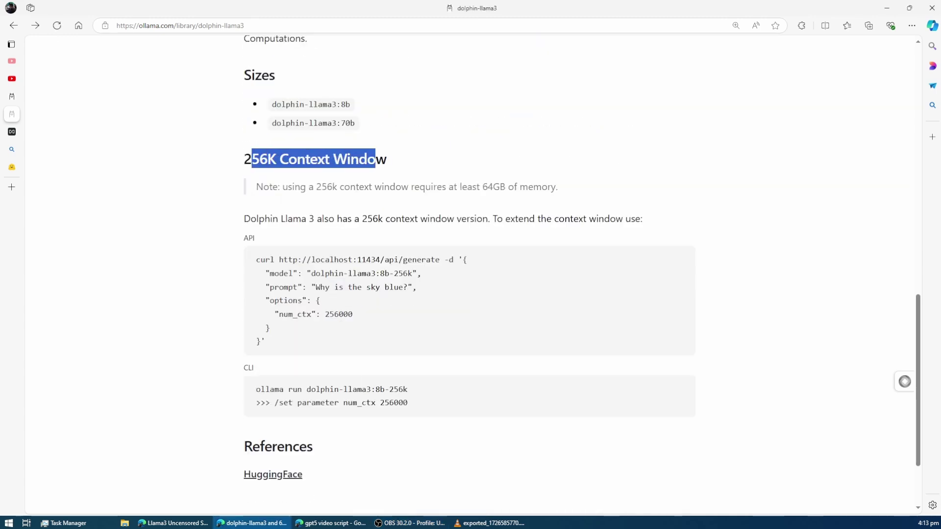
{"action": "left_click", "coordinate": [314, 160]}
{"action": "left_click_drag", "start_coordinate": [244, 159], "coordinate": [388, 160]}
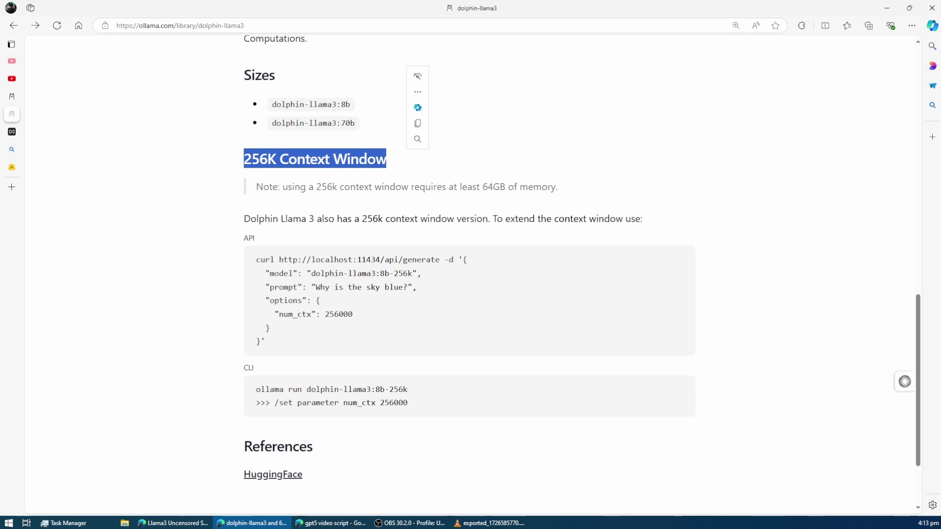
{"action": "left_click_drag", "start_coordinate": [264, 186], "coordinate": [558, 187]}
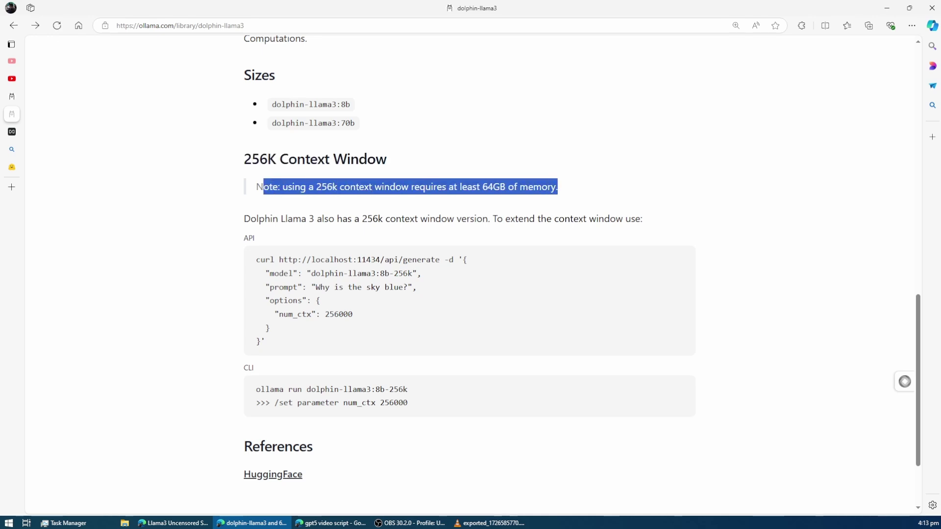
{"action": "double_click", "coordinate": [494, 186]}
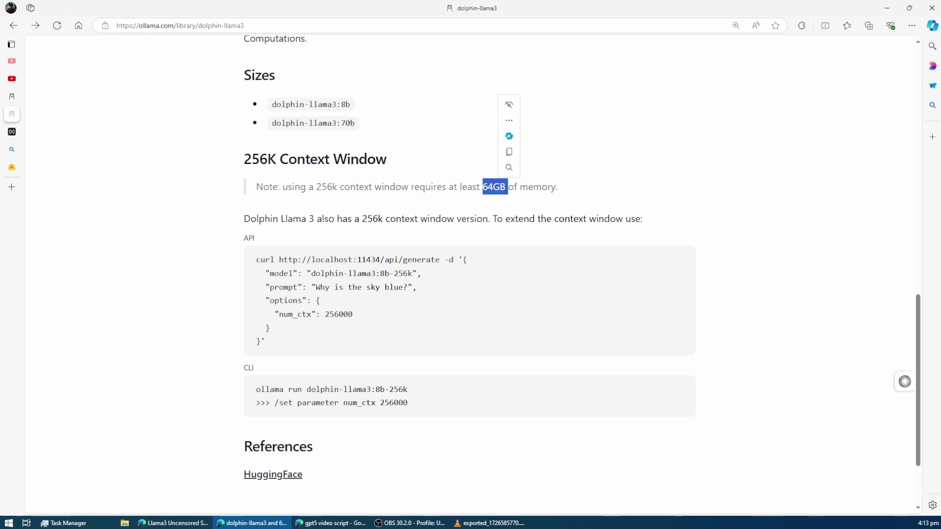
{"action": "left_click", "coordinate": [495, 187]}
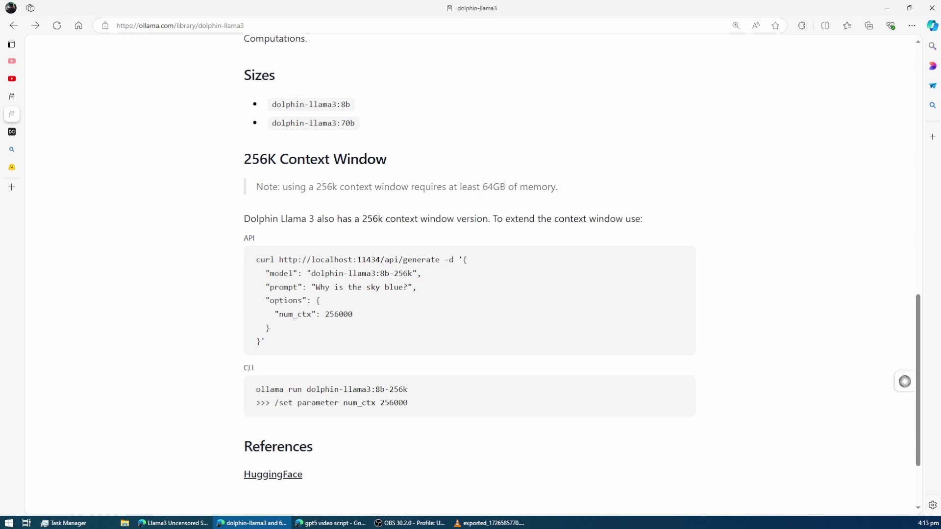
Step: Return to the start of the dolphin-llama3 page and check the computer's GPU performance in Task Manager
{"action": "scroll", "coordinate": [470, 274], "scroll_direction": "up", "scroll_amount": 1}
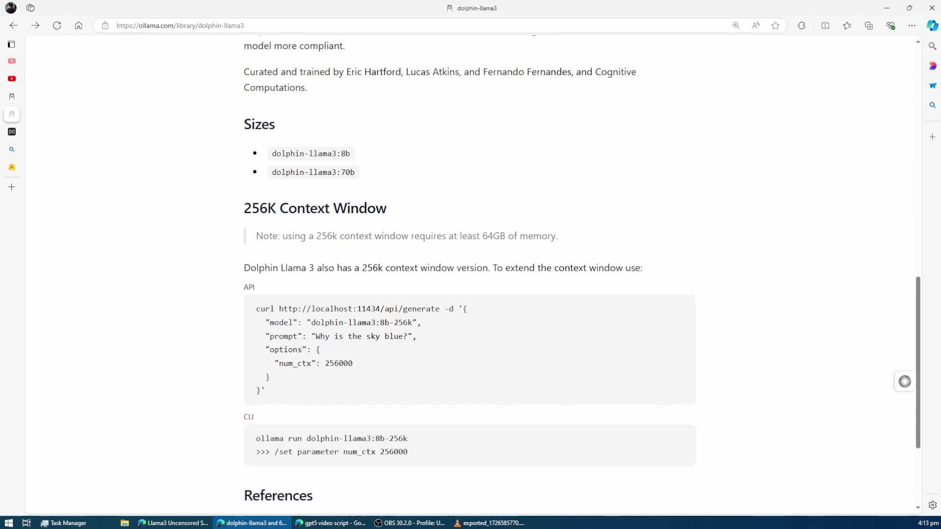
{"action": "scroll", "coordinate": [470, 275], "scroll_direction": "up", "scroll_amount": 4}
{"action": "scroll", "coordinate": [471, 275], "scroll_direction": "up", "scroll_amount": 7}
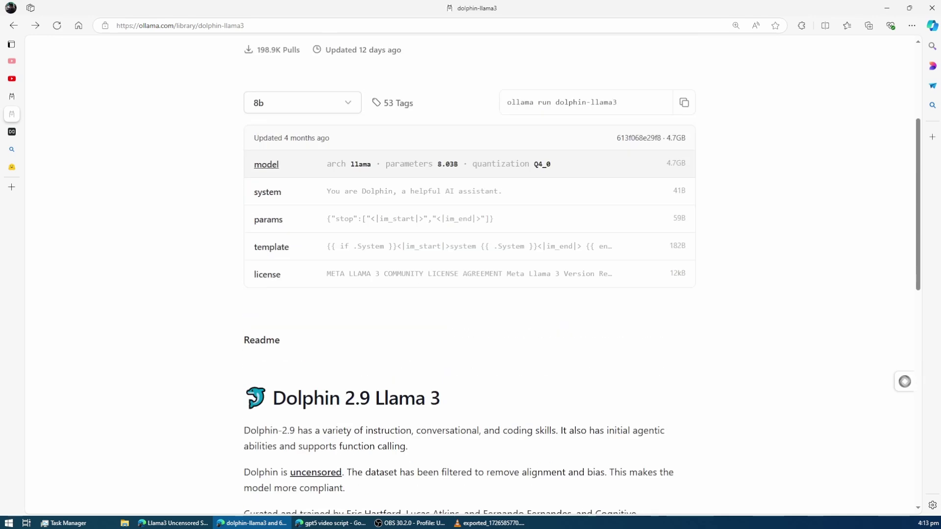
{"action": "scroll", "coordinate": [470, 274], "scroll_direction": "up", "scroll_amount": 2}
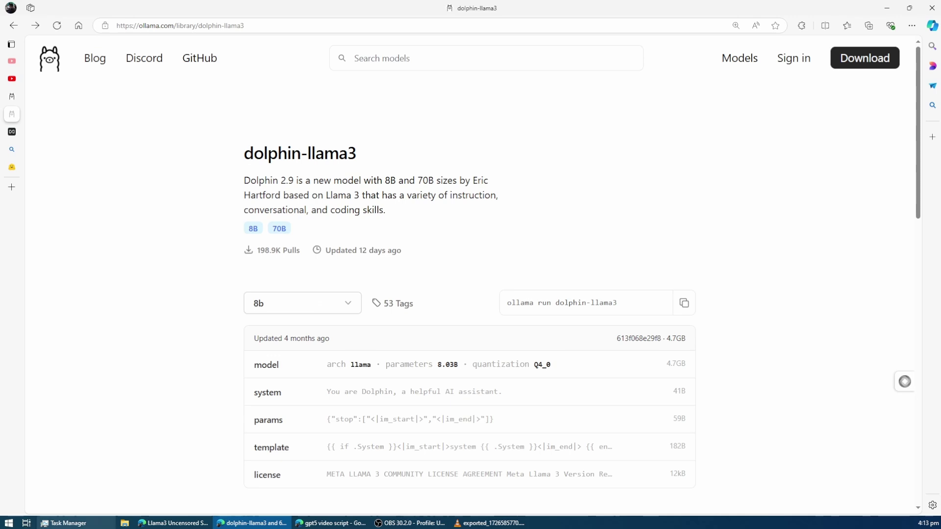
{"action": "left_click", "coordinate": [73, 523]}
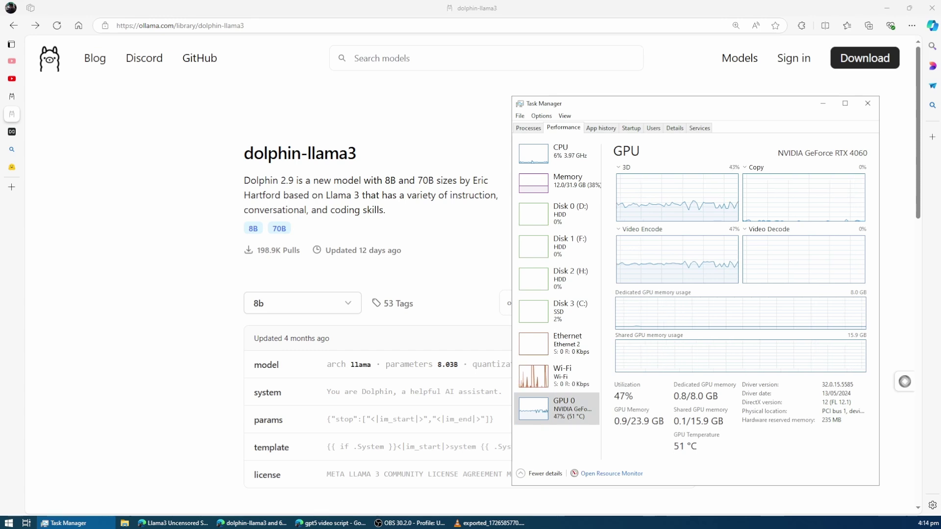
{"action": "key", "text": "alt+Tab"}
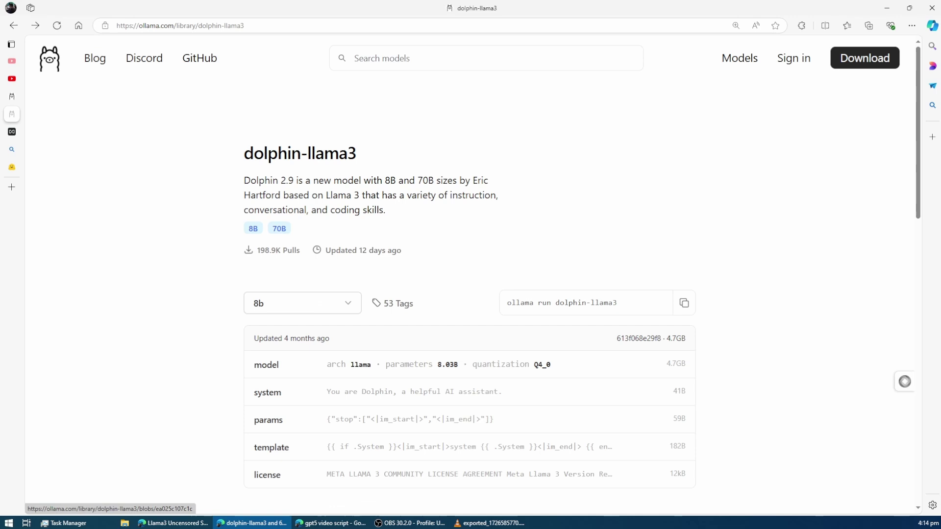
{"action": "scroll", "coordinate": [471, 274], "scroll_direction": "down", "scroll_amount": 1}
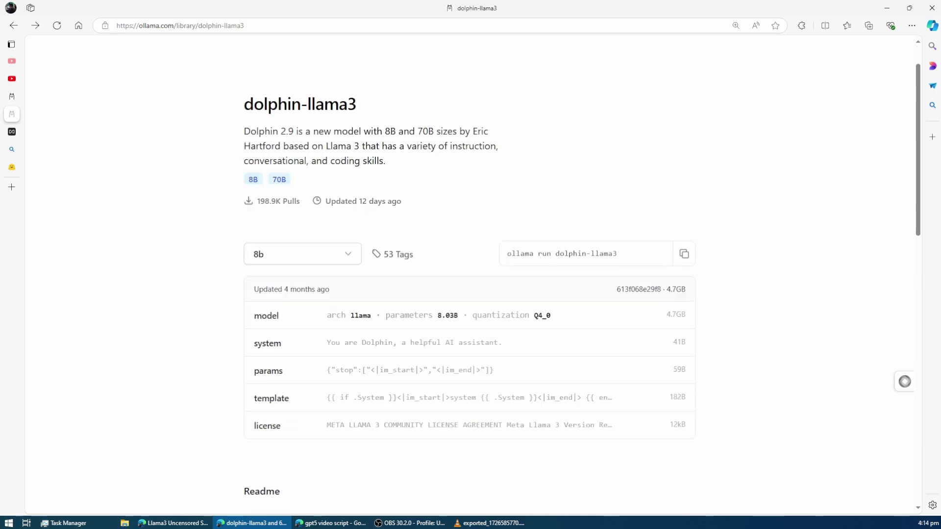
{"action": "scroll", "coordinate": [470, 274], "scroll_direction": "up", "scroll_amount": 1}
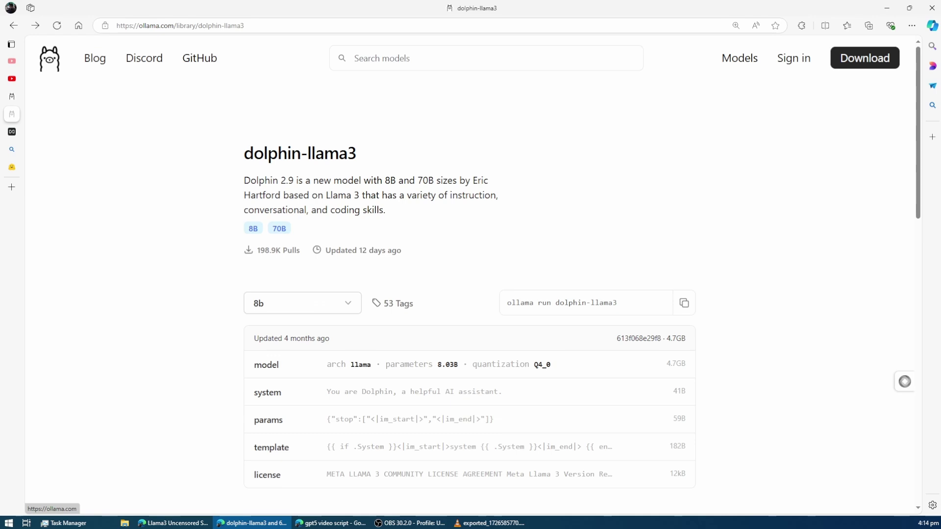
Step: Open the Ollama home page in a new tab and view its Linux, macOS and Windows download options
{"action": "middle_click", "coordinate": [49, 59]}
{"action": "left_click", "coordinate": [12, 131]}
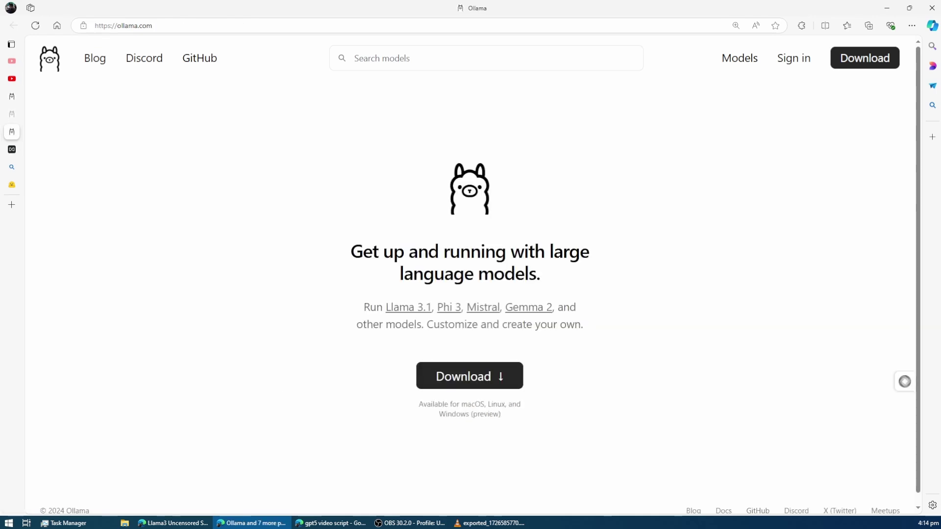
{"action": "left_click", "coordinate": [470, 376]}
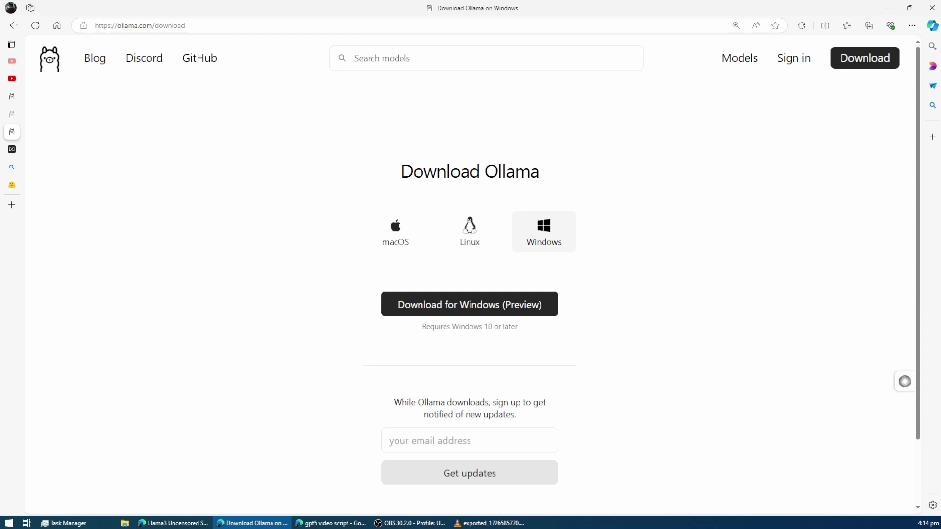
{"action": "left_click", "coordinate": [469, 231]}
{"action": "left_click", "coordinate": [395, 231]}
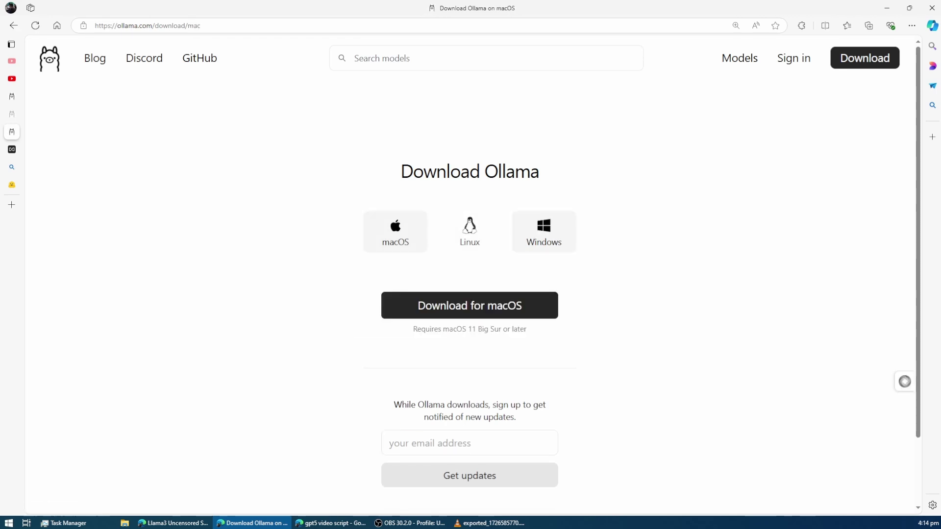
{"action": "left_click", "coordinate": [544, 231]}
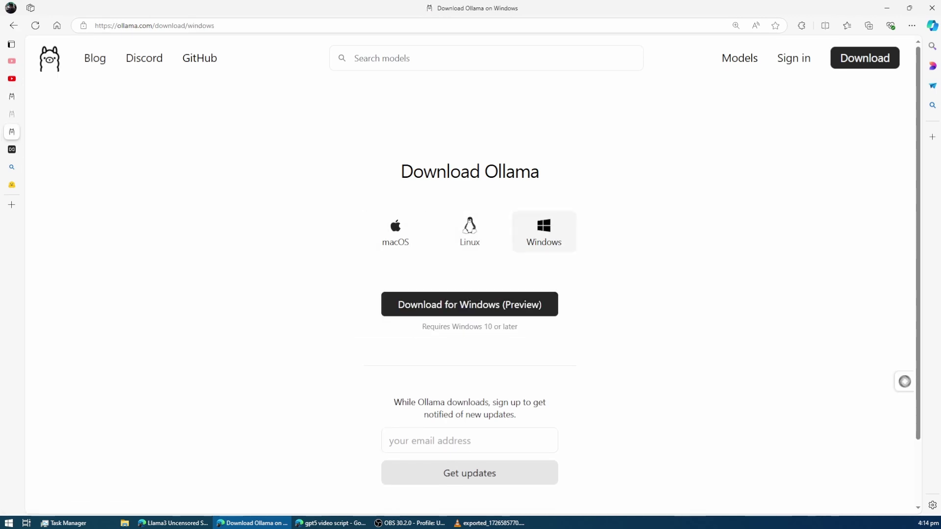
Step: Search the Ollama model library for "llama3" and open the dolphin-llama3 model
{"action": "left_click", "coordinate": [740, 58]}
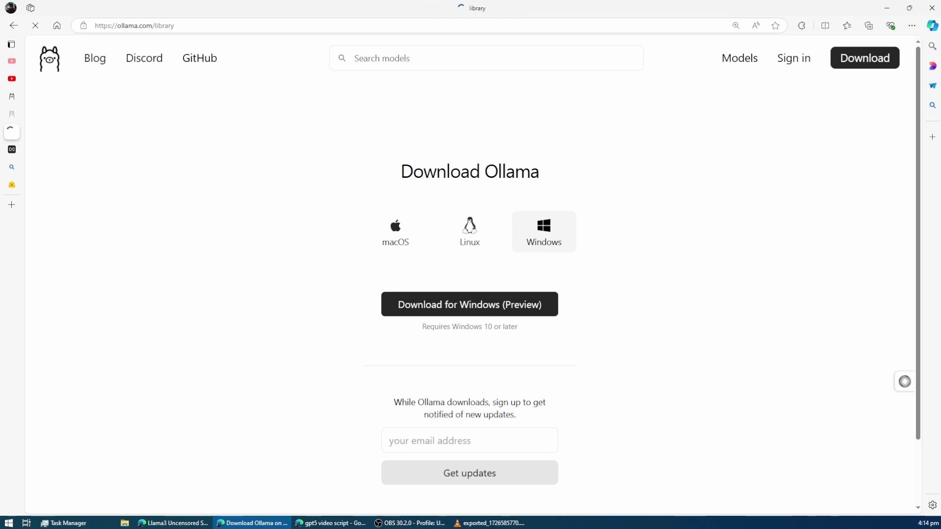
{"action": "type", "text": "llama3"}
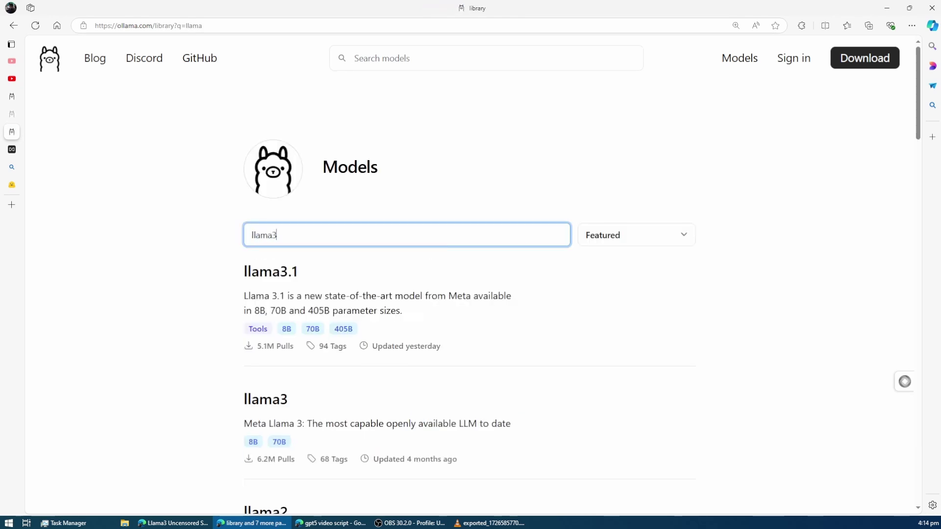
{"action": "scroll", "coordinate": [406, 343], "scroll_direction": "down", "scroll_amount": 2}
{"action": "left_click", "coordinate": [294, 414]}
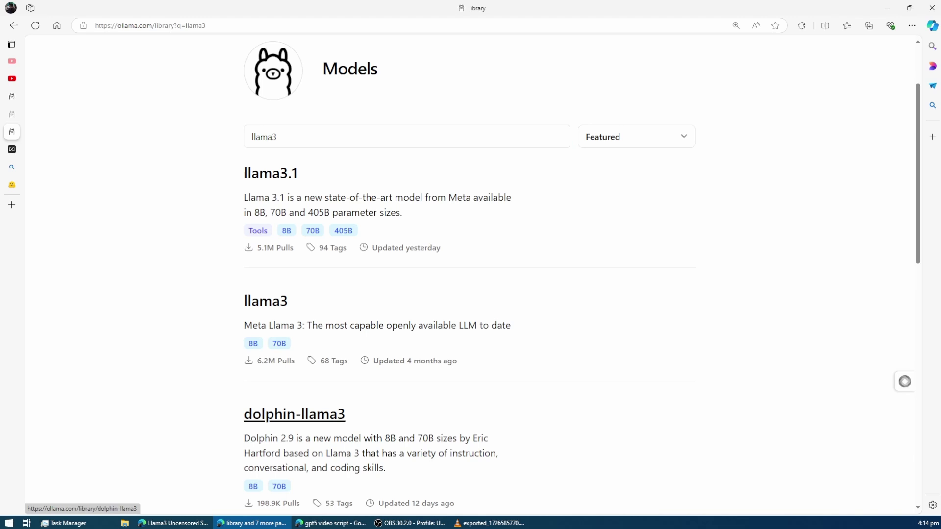
Step: Check the size choices offered for dolphin-llama3, keeping 8b selected
{"action": "scroll", "coordinate": [469, 274], "scroll_direction": "down", "scroll_amount": 2}
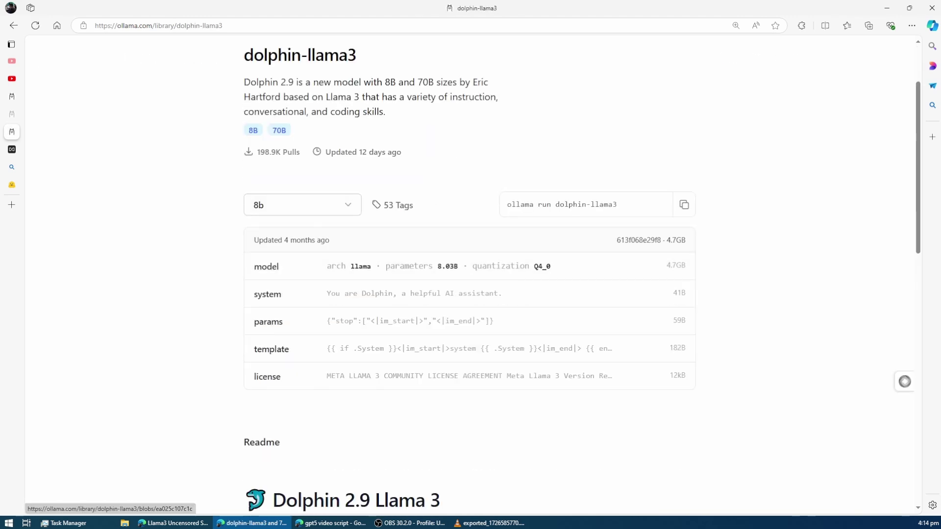
{"action": "left_click", "coordinate": [303, 204]}
{"action": "left_click", "coordinate": [302, 205]}
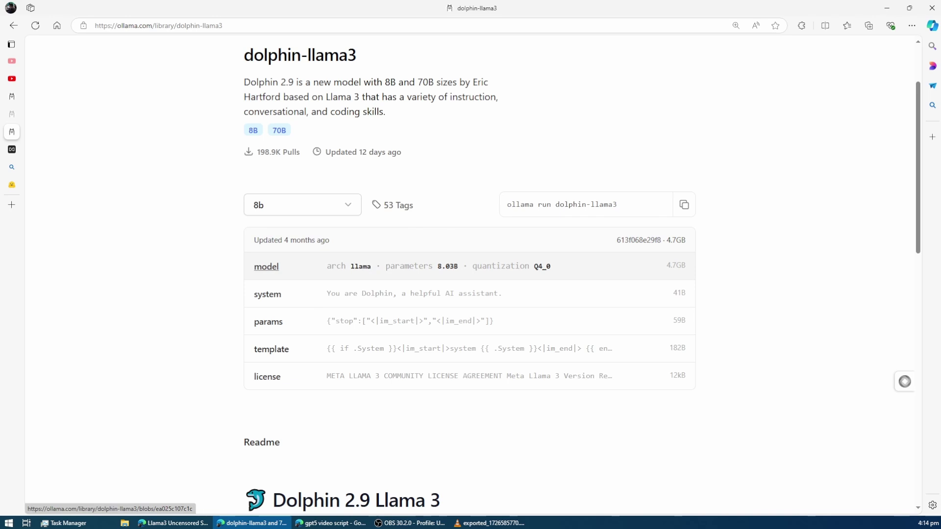
Step: Copy the 8b model's run command and execute "ollama run dolphin-llama3" in a new Command Prompt window
{"action": "scroll", "coordinate": [470, 274], "scroll_direction": "down", "scroll_amount": 1}
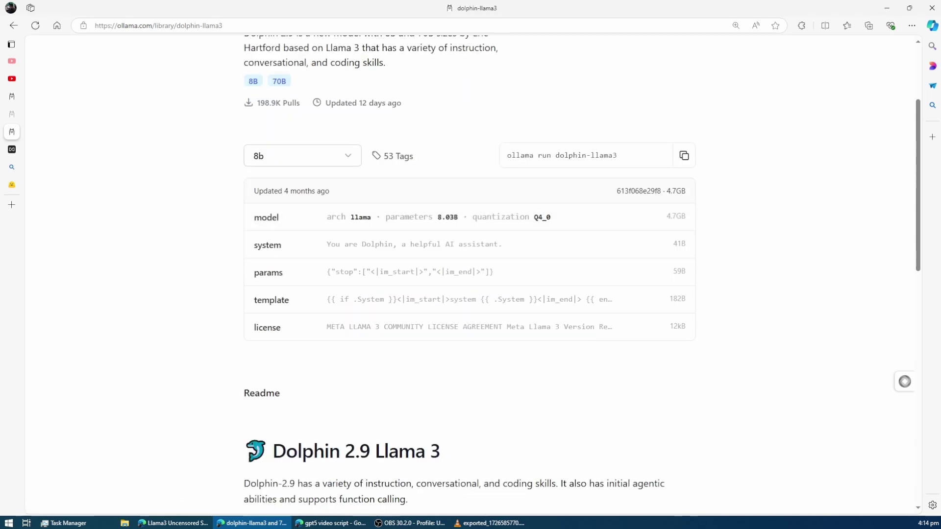
{"action": "left_click", "coordinate": [684, 155]}
{"action": "key", "text": "super"}
{"action": "type", "text": "cmd"}
{"action": "key", "text": "Return"}
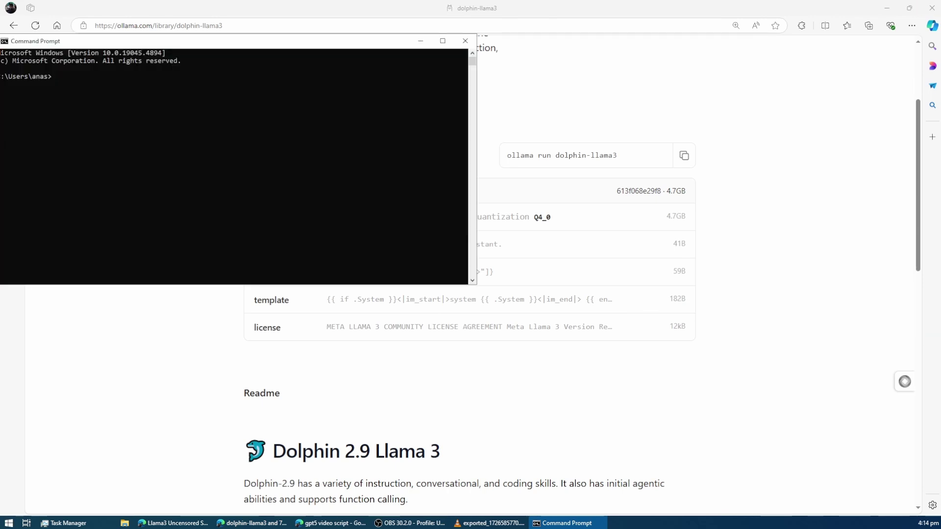
{"action": "key", "text": "ctrl+v"}
{"action": "key", "text": "Return"}
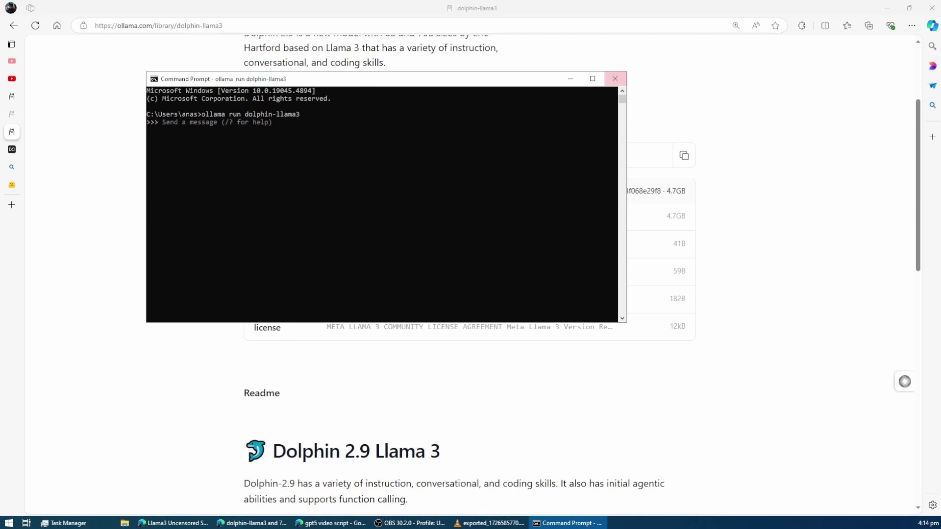
Step: Send the test message "hi" to the running model and close the Command Prompt
{"action": "type", "text": "hi"}
{"action": "key", "text": "Return"}
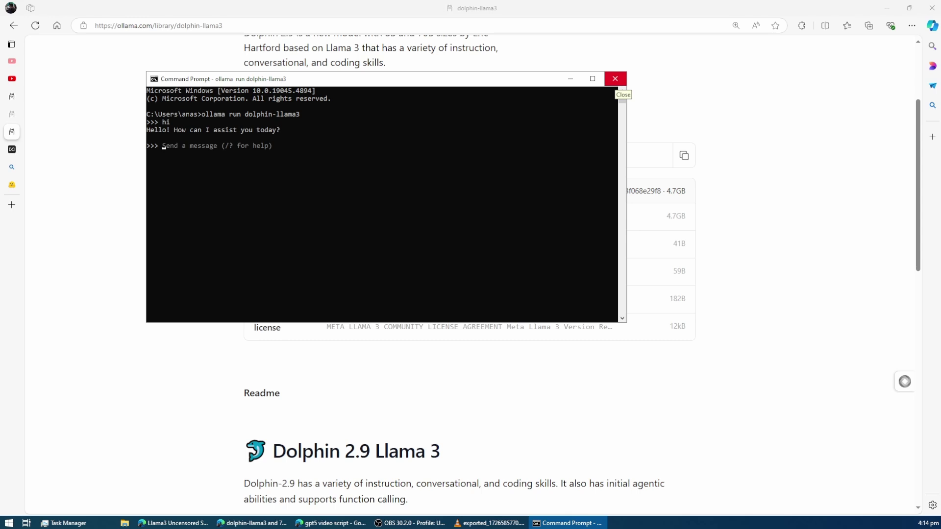
{"action": "left_click", "coordinate": [614, 78]}
Step: Download AnythingLLM for Desktop from the AnythingLLM website and choose Ollama as the LLM provider in its setup
{"action": "left_click", "coordinate": [12, 150]}
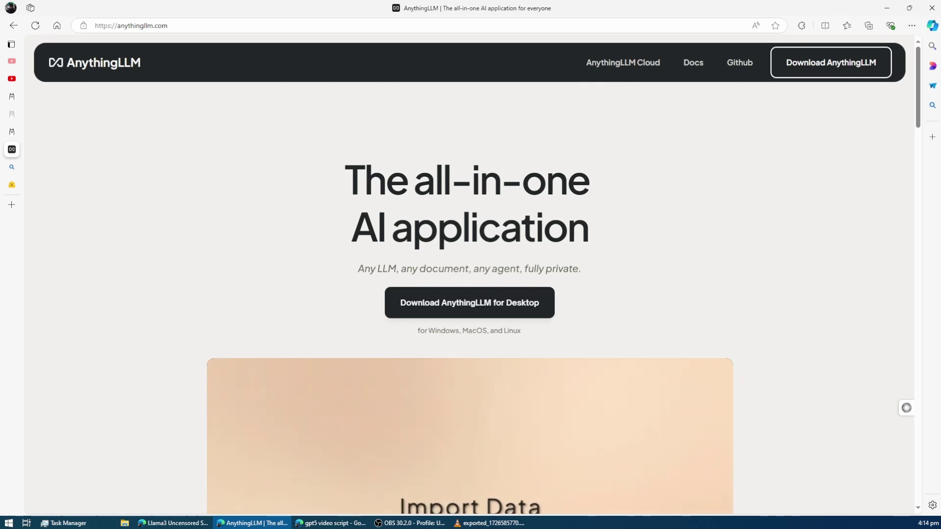
{"action": "scroll", "coordinate": [469, 275], "scroll_direction": "down", "scroll_amount": 1}
{"action": "scroll", "coordinate": [469, 274], "scroll_direction": "down", "scroll_amount": 3}
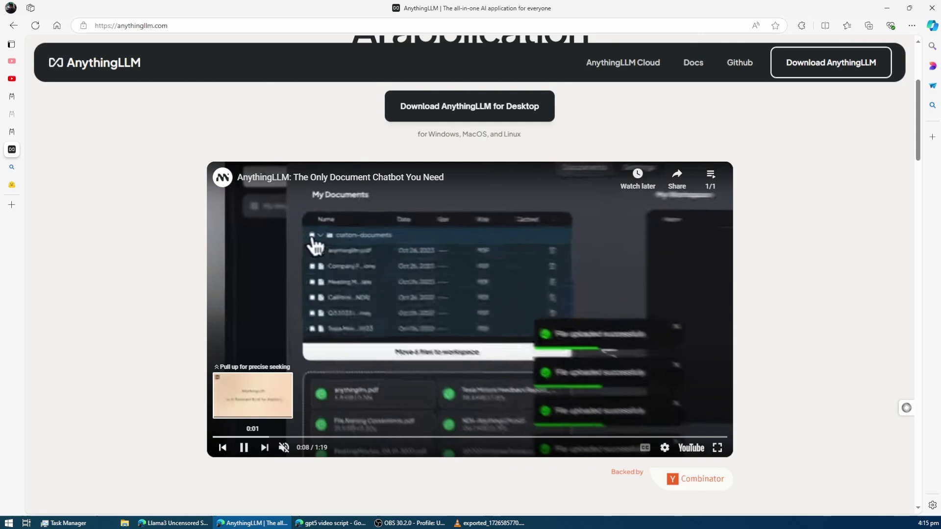
{"action": "left_click_drag", "start_coordinate": [253, 437], "coordinate": [473, 437]}
{"action": "scroll", "coordinate": [469, 275], "scroll_direction": "up", "scroll_amount": 4}
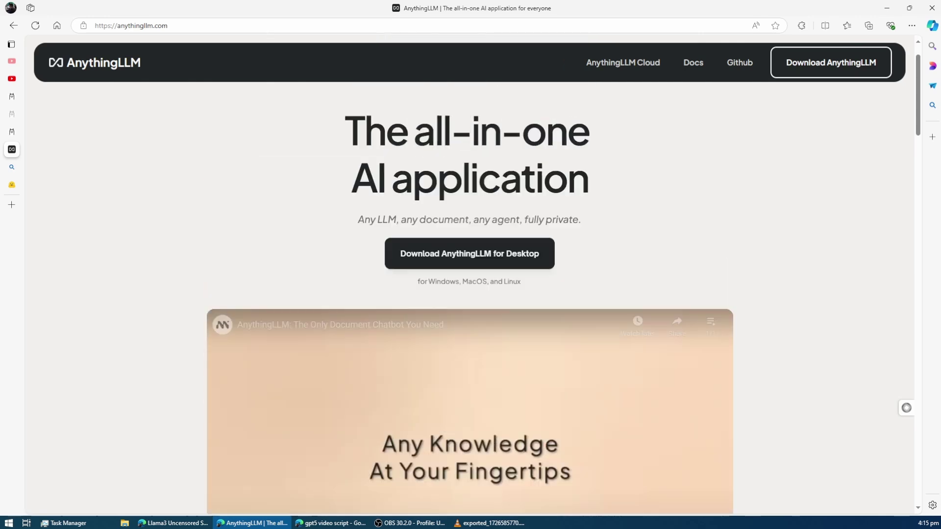
{"action": "left_click", "coordinate": [469, 303]}
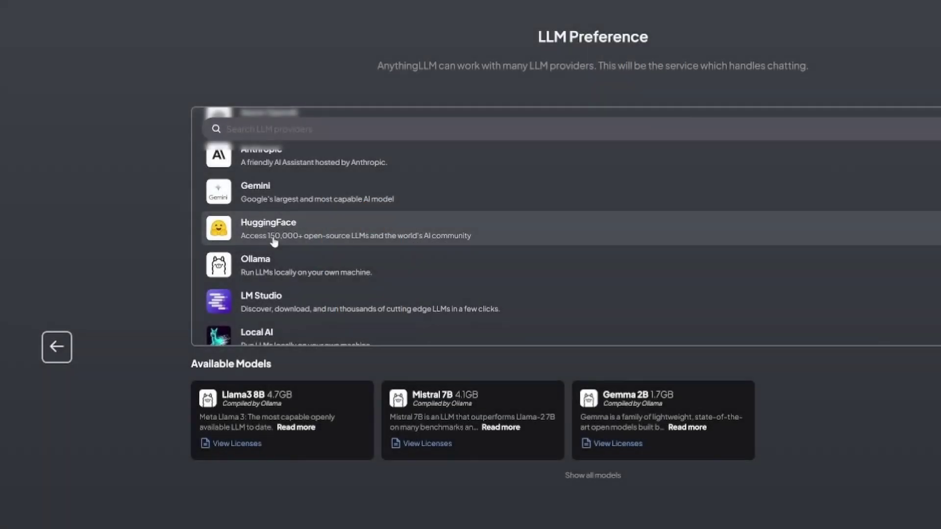
{"action": "left_click", "coordinate": [315, 261]}
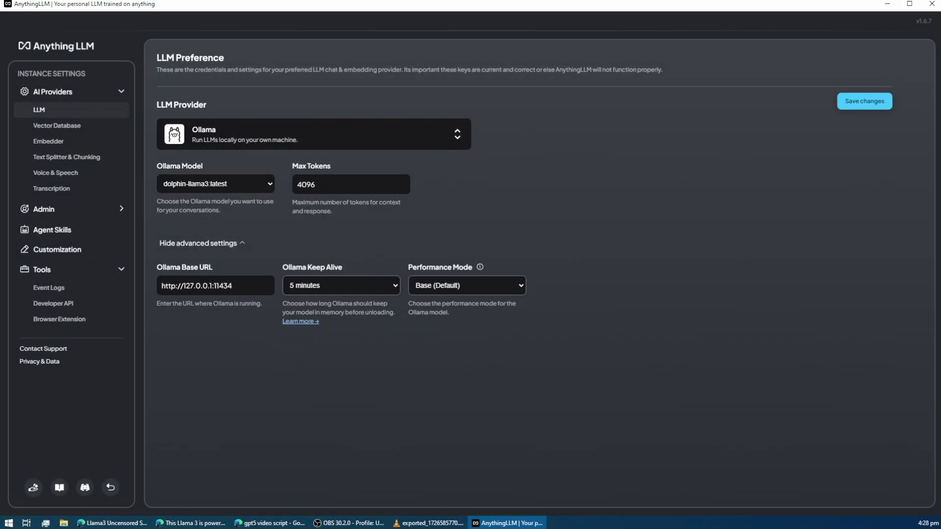
Step: Open a new Command Prompt and execute "ollama serve" to look up the address for the Ollama Base URL
{"action": "triple_click", "coordinate": [228, 286]}
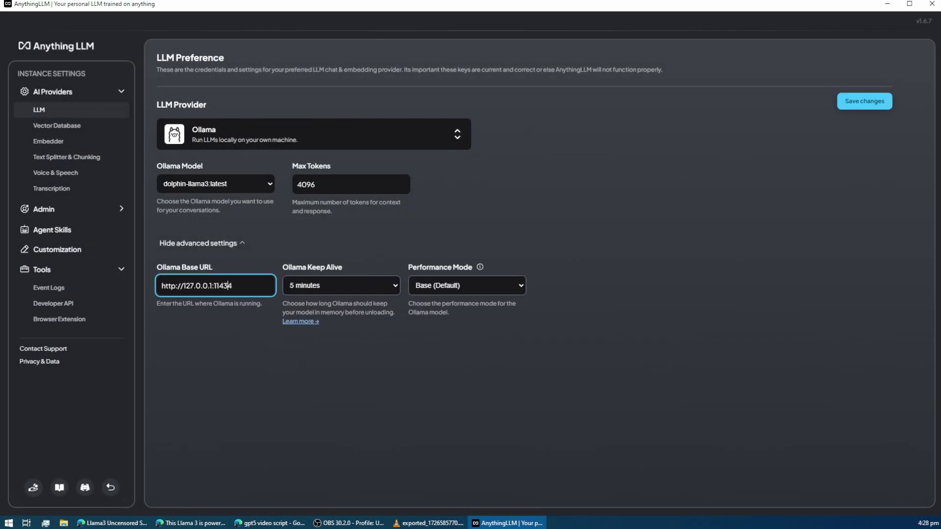
{"action": "left_click", "coordinate": [9, 522]}
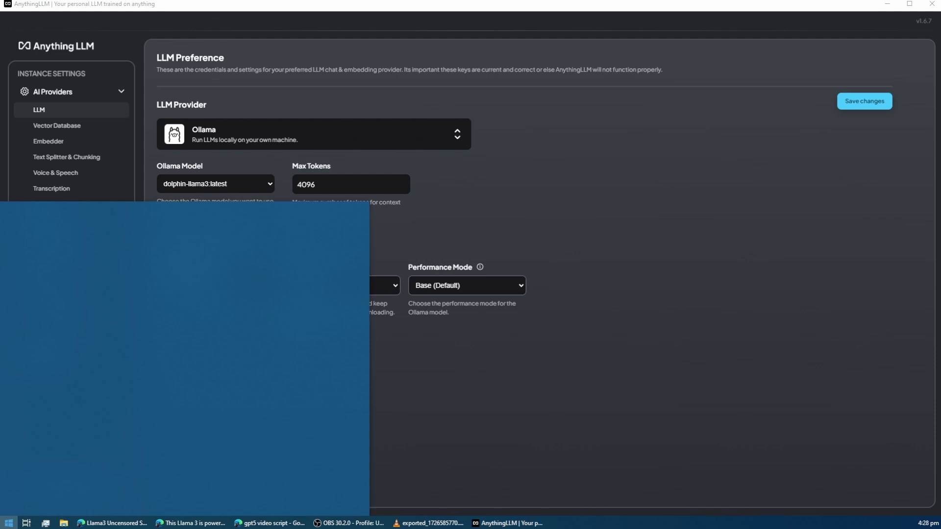
{"action": "type", "text": "cm"}
{"action": "key", "text": "Return"}
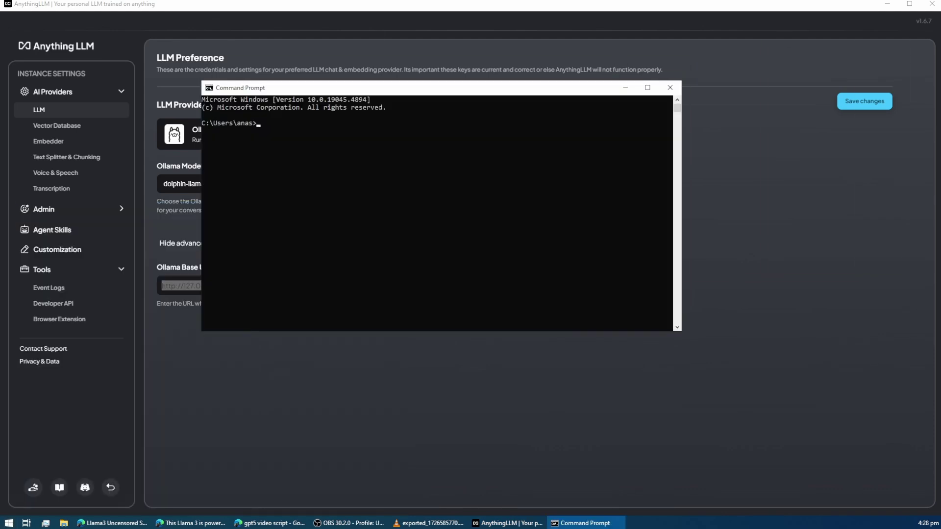
{"action": "type", "text": "ollama"}
{"action": "type", "text": " serv"}
{"action": "type", "text": "e"}
{"action": "key", "text": "Return"}
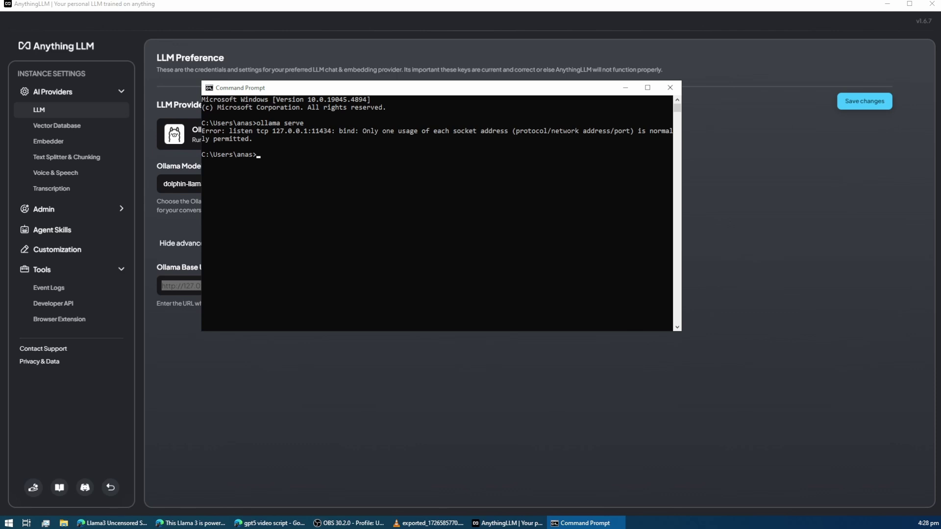
{"action": "left_click_drag", "start_coordinate": [273, 131], "coordinate": [332, 130]}
{"action": "key", "text": "ctrl+c"}
{"action": "key", "text": "alt+Tab"}
{"action": "key", "text": "shift+Right"}
{"action": "key", "text": "shift+Right"}
{"action": "key", "text": "shift+Right"}
{"action": "key", "text": "shift+Right"}
{"action": "key", "text": "shift+Right"}
{"action": "key", "text": "shift+Right"}
{"action": "key", "text": "shift+Right"}
{"action": "key", "text": "shift+Right"}
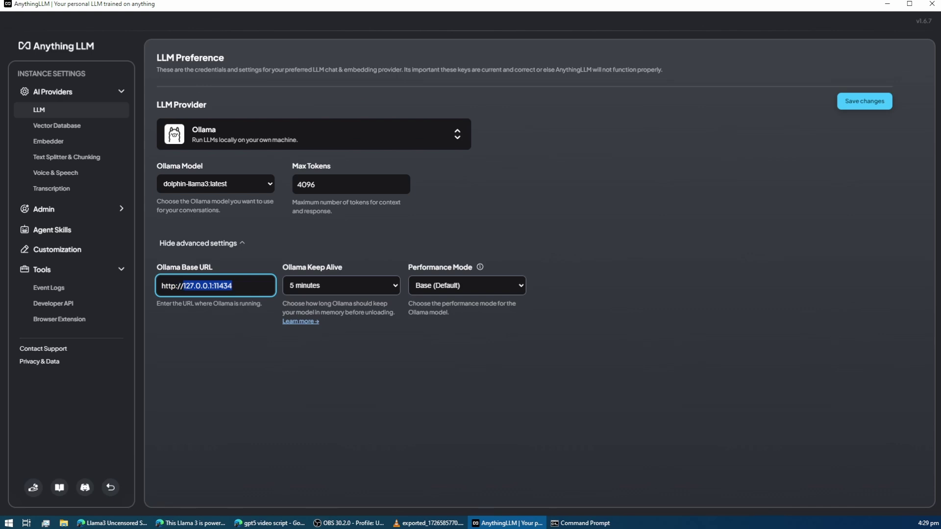
{"action": "key", "text": "ctrl+v"}
Step: Review the Ollama Keep Alive choices, leaving 5 minutes selected
{"action": "left_click", "coordinate": [341, 285]}
{"action": "key", "text": "Down"}
{"action": "key", "text": "Up"}
{"action": "key", "text": "Up"}
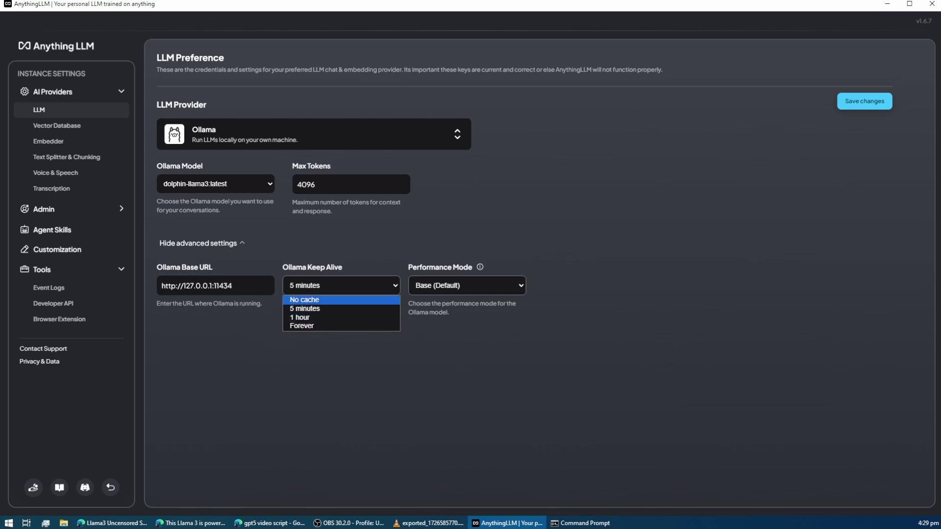
{"action": "key", "text": "Down"}
{"action": "key", "text": "Down"}
{"action": "key", "text": "Down"}
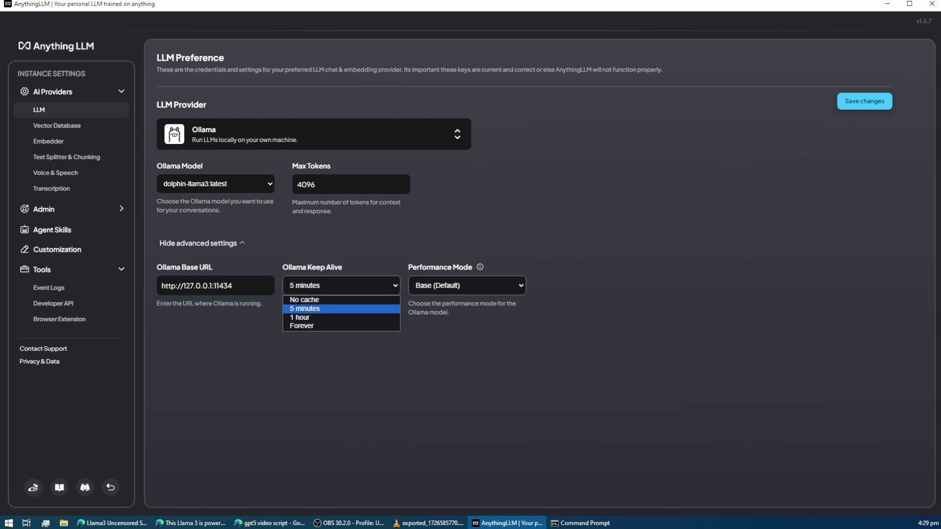
{"action": "key", "text": "Up"}
{"action": "key", "text": "Up"}
{"action": "key", "text": "Up"}
{"action": "key", "text": "Escape"}
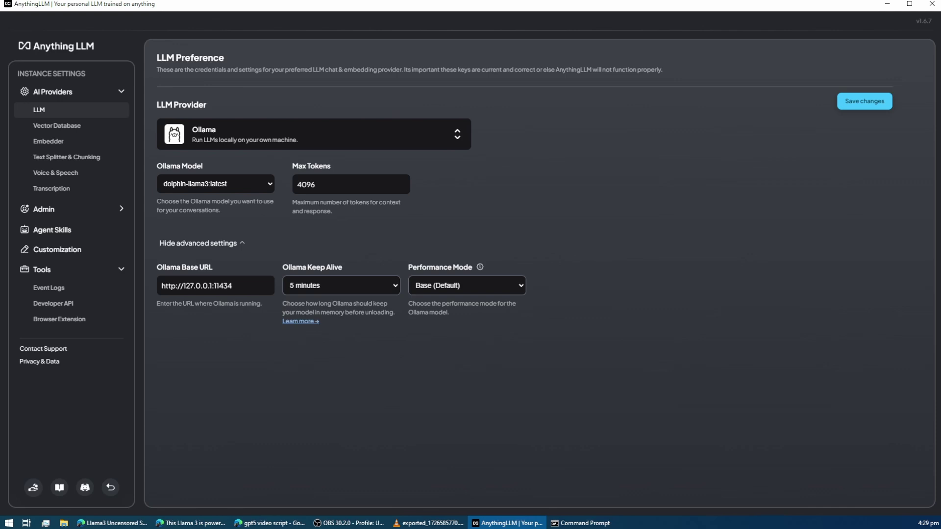
Step: Try the Maximum performance mode, read the explanation of the modes, and return to Base (Default)
{"action": "left_click", "coordinate": [467, 286]}
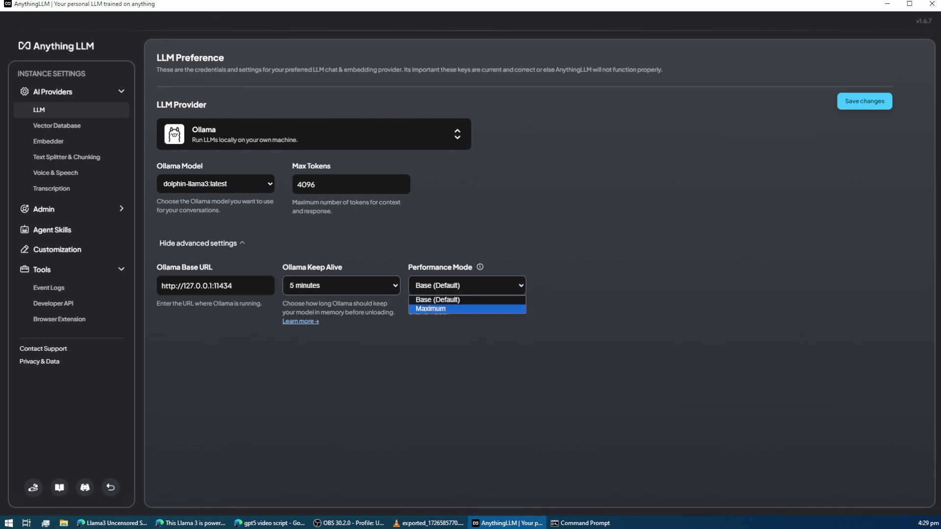
{"action": "key", "text": "Return"}
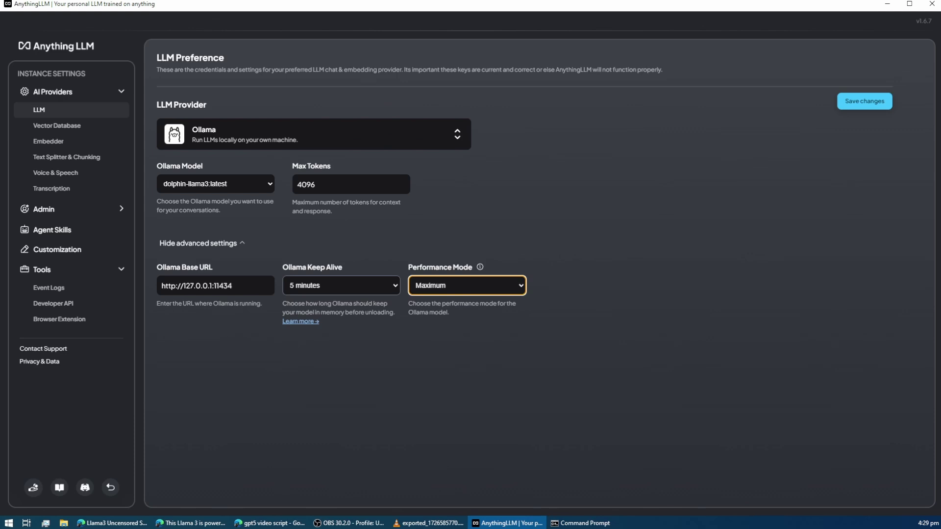
{"action": "mouse_move", "coordinate": [480, 267]}
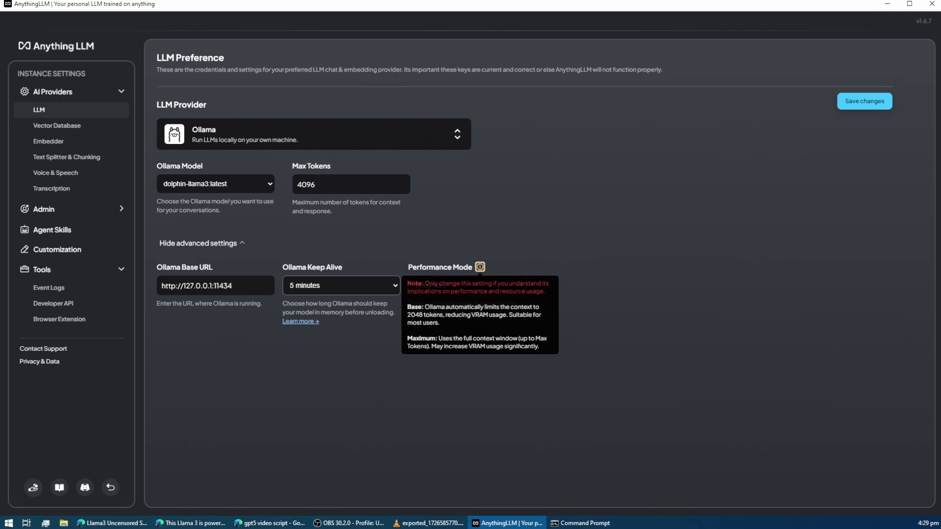
{"action": "left_click", "coordinate": [467, 285]}
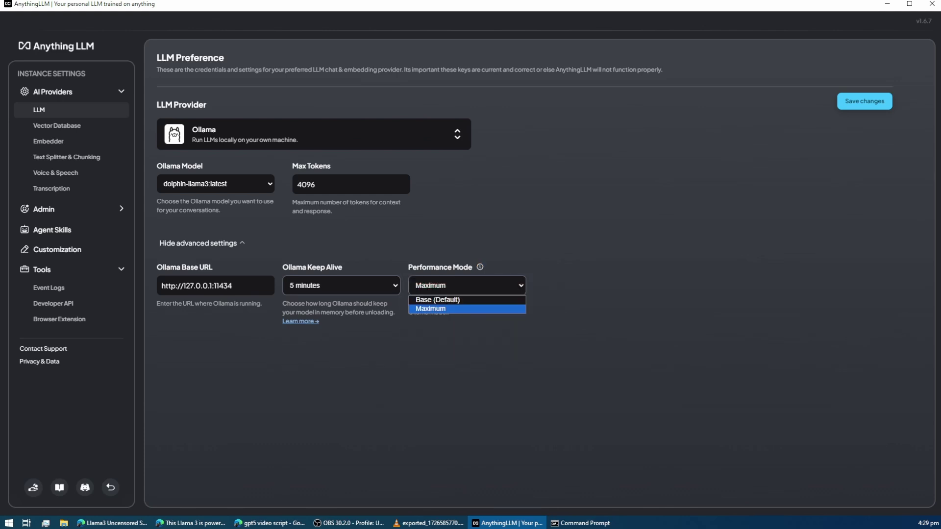
{"action": "left_click", "coordinate": [437, 300]}
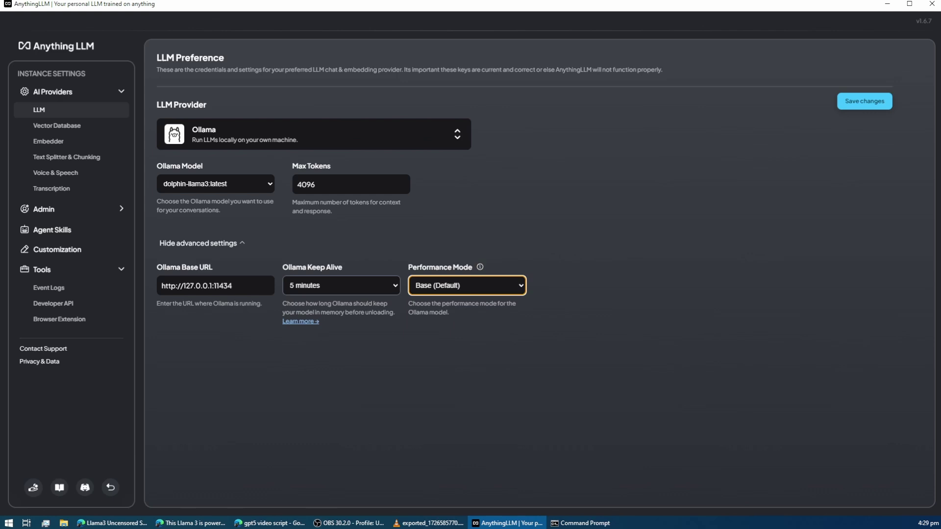
Step: Save the LLM preference changes and leave the instance settings
{"action": "left_click", "coordinate": [864, 101]}
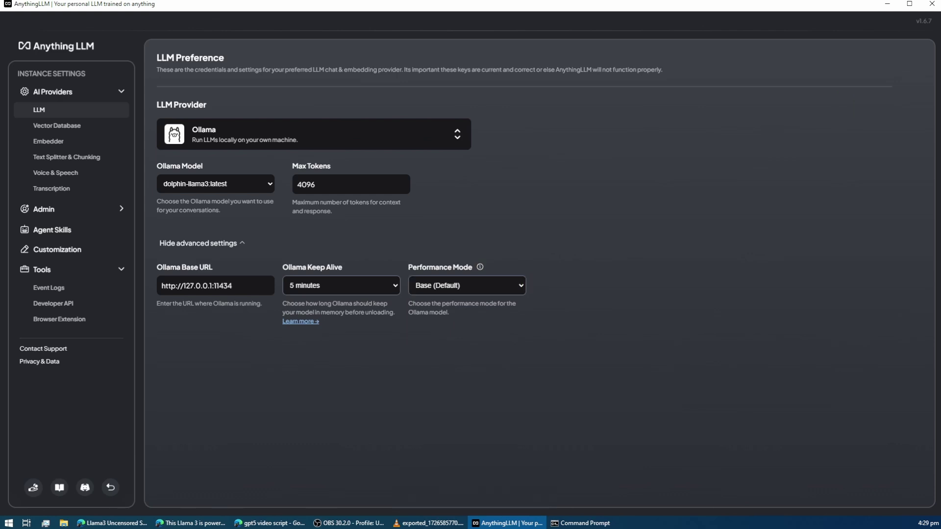
{"action": "left_click", "coordinate": [110, 487]}
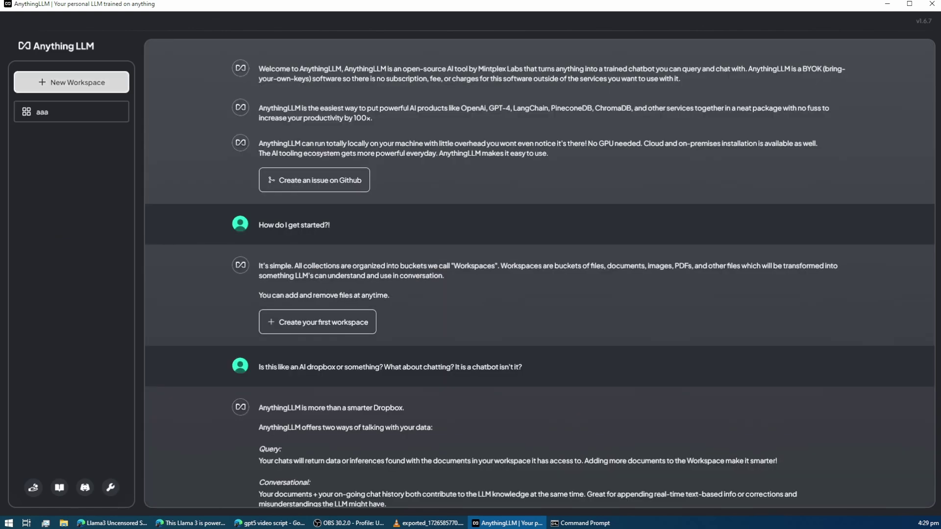
Step: Create a new workspace named "myworkspace" and send the test message "hi" in it
{"action": "left_click", "coordinate": [71, 82]}
{"action": "type", "text": "myworkspace"}
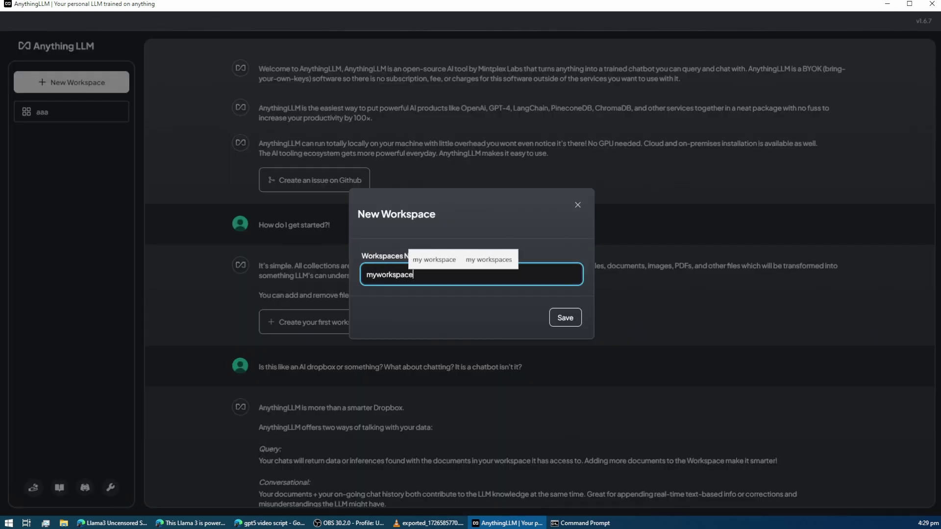
{"action": "key", "text": "Return"}
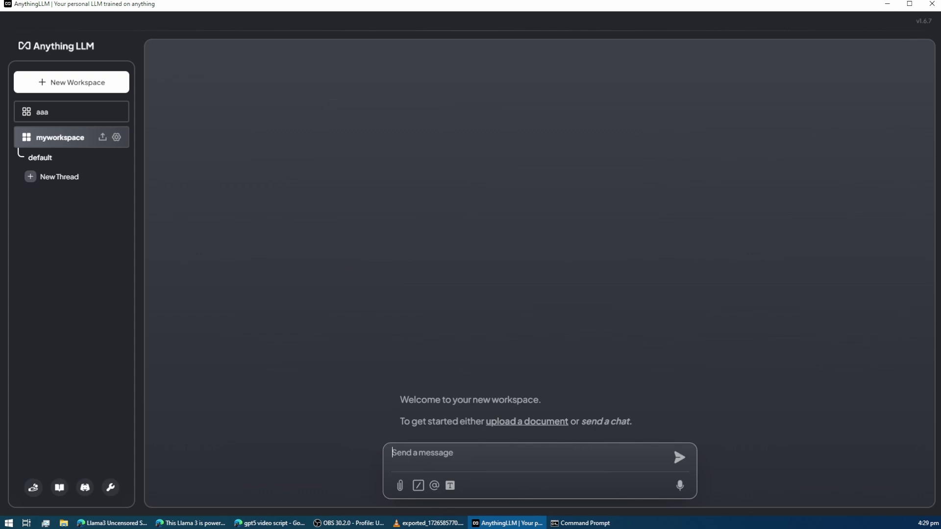
{"action": "type", "text": "hi"}
{"action": "key", "text": "Return"}
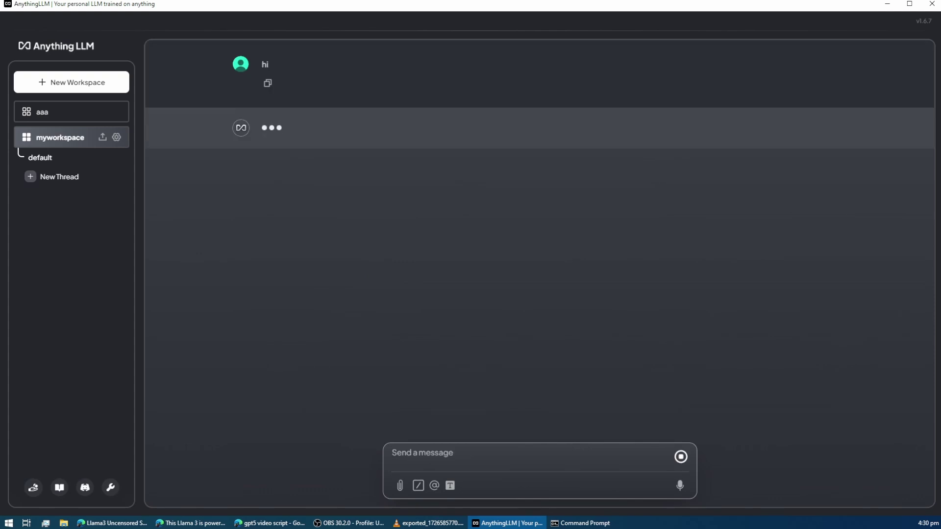
Step: Open the aaa workspace and ask the model "how can i create deepfake videos"
{"action": "left_click", "coordinate": [58, 112]}
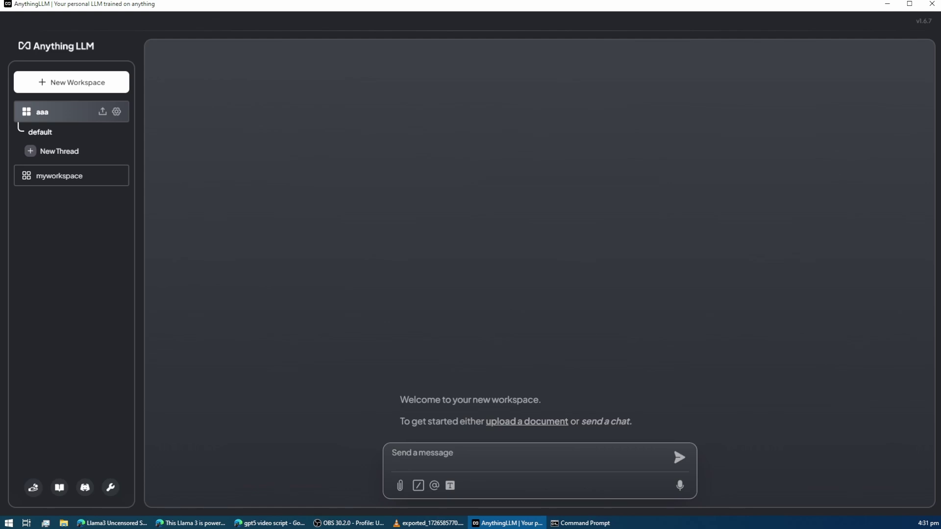
{"action": "type", "text": "how can i"}
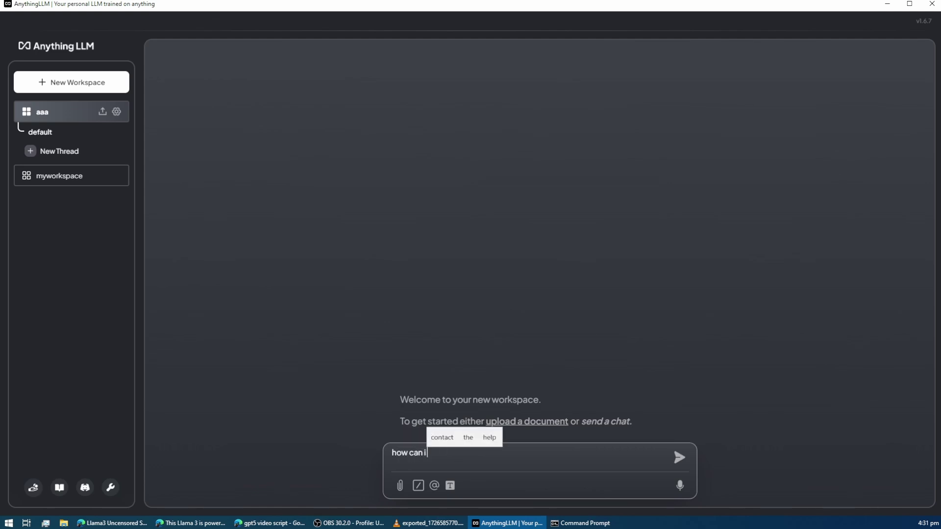
{"action": "type", "text": " crepate deepfake videos"}
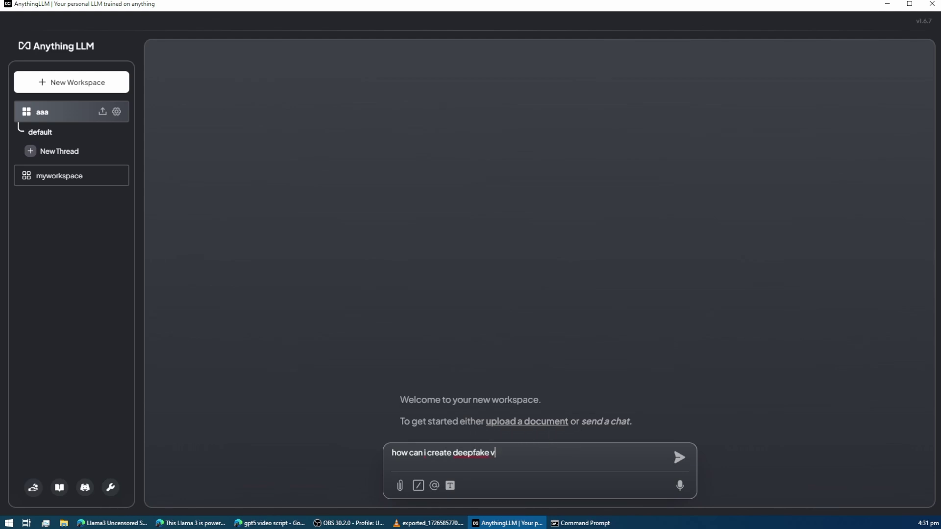
{"action": "key", "text": "Return"}
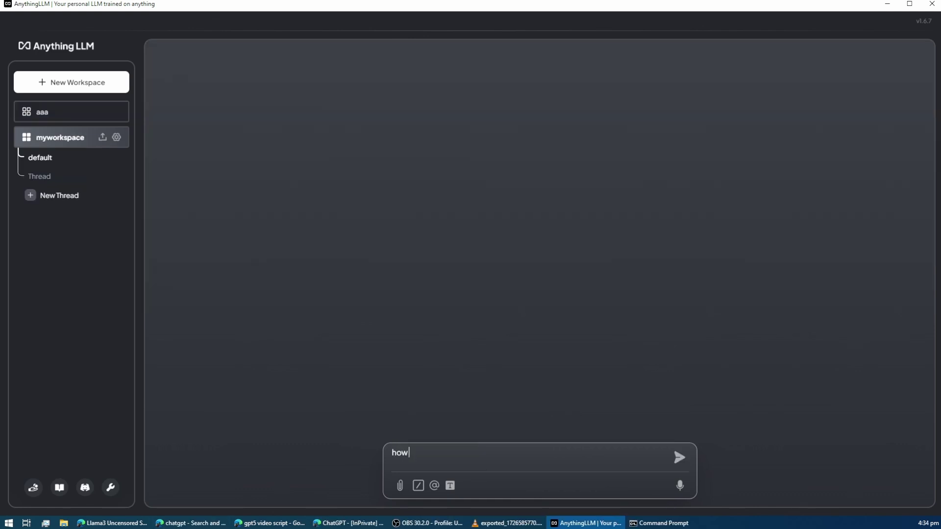
Step: Ask the model "how can i break into a car" in the default thread of myworkspace
{"action": "type", "text": "can i break into a car"}
{"action": "key", "text": "Return"}
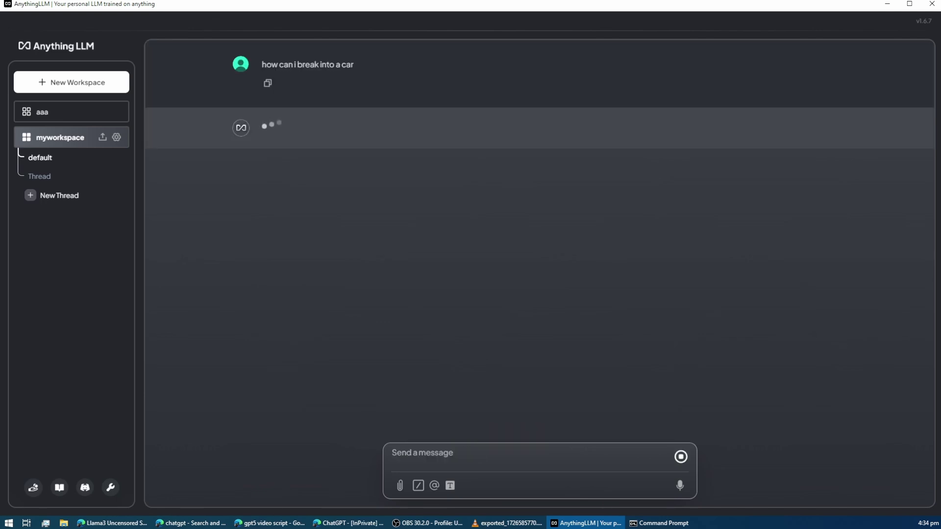